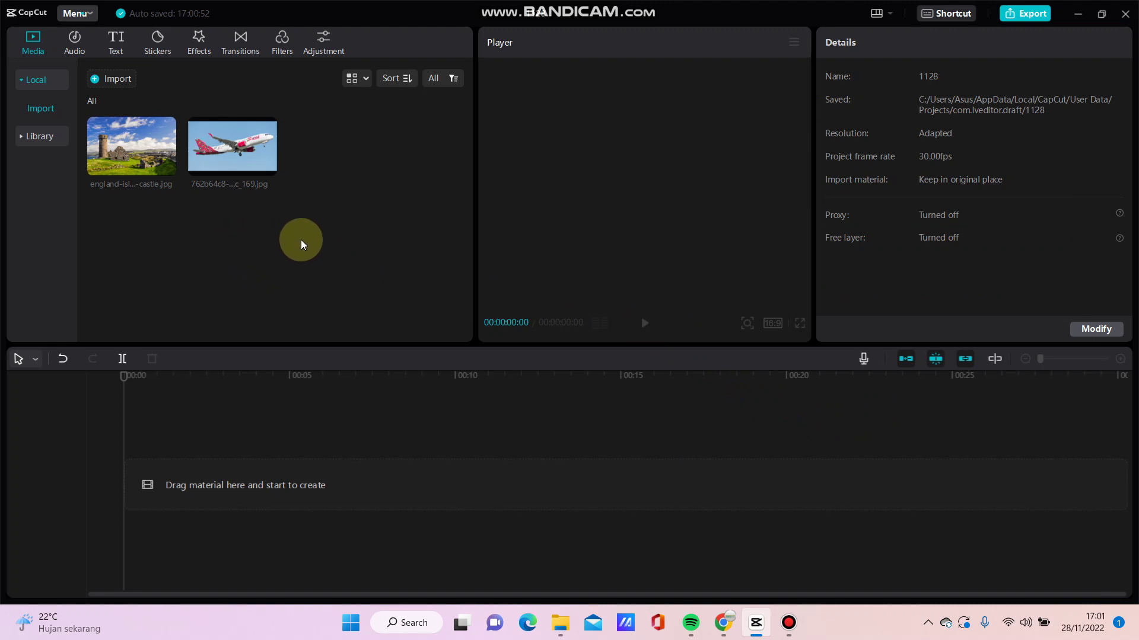
Select both imported photos and place them on the timeline as five-second clips.
left_click_drag(310, 236, 117, 139)
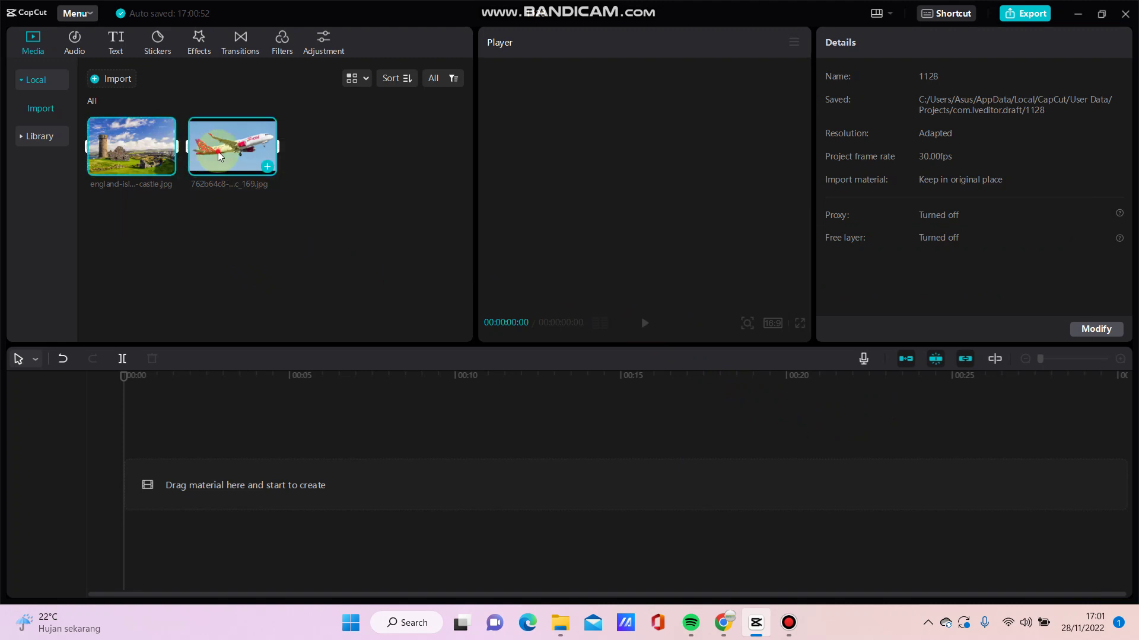
mouse_move(218, 152)
left_mouse_down()
mouse_move(169, 429)
mouse_move(143, 475)
left_mouse_up()
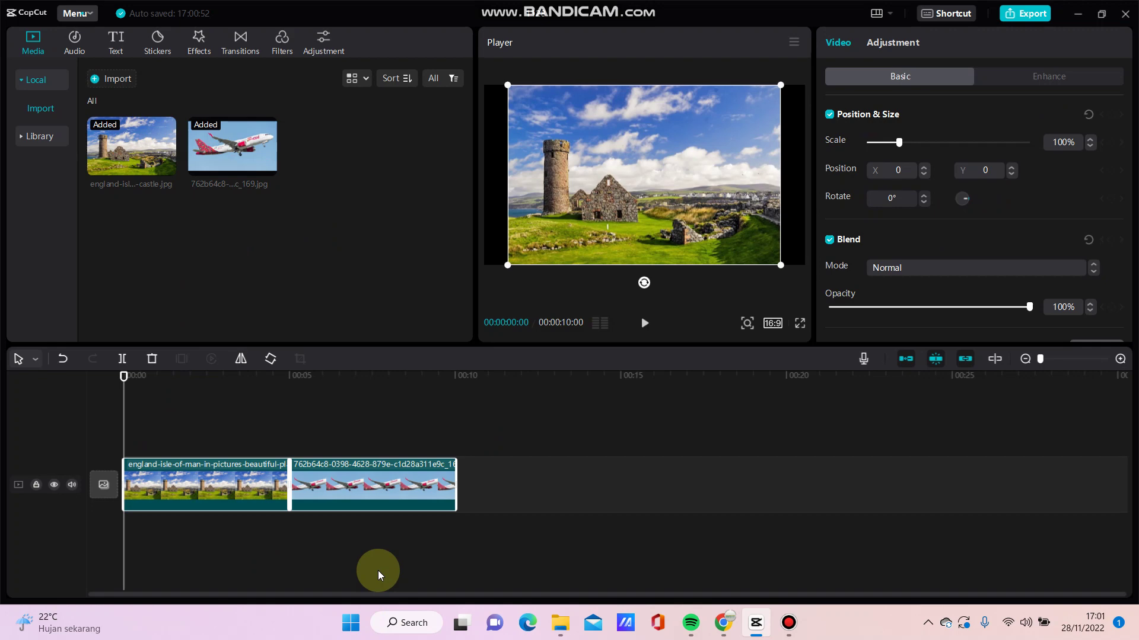
left_click(378, 570)
Stack the airplane clip on its own track above the castle clip.
left_click(398, 472)
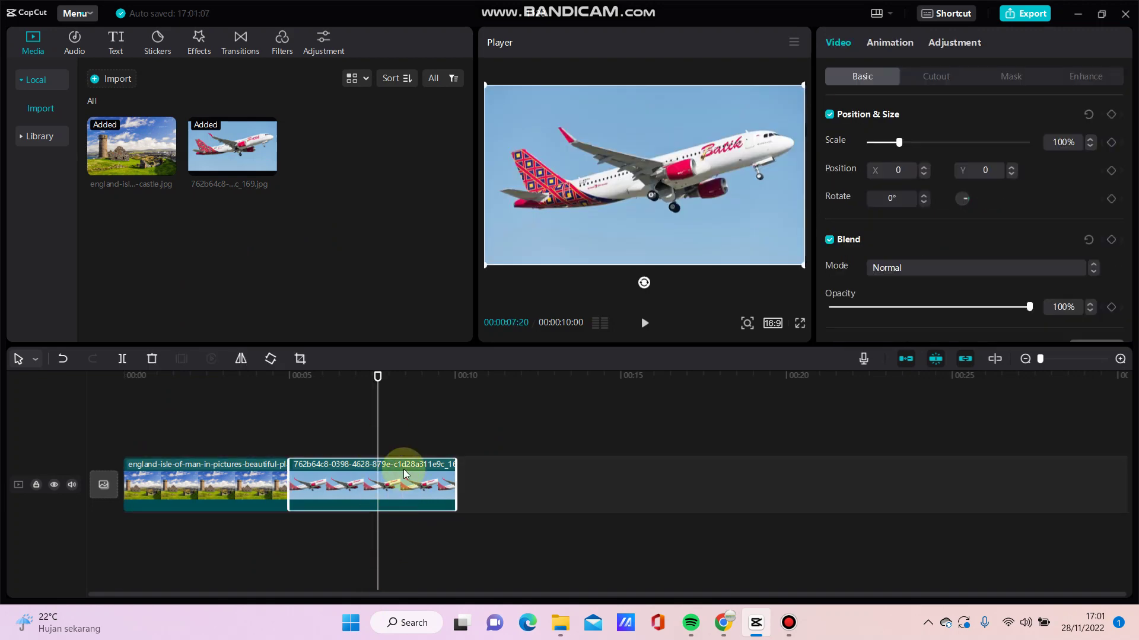
left_click_drag(408, 480, 232, 423)
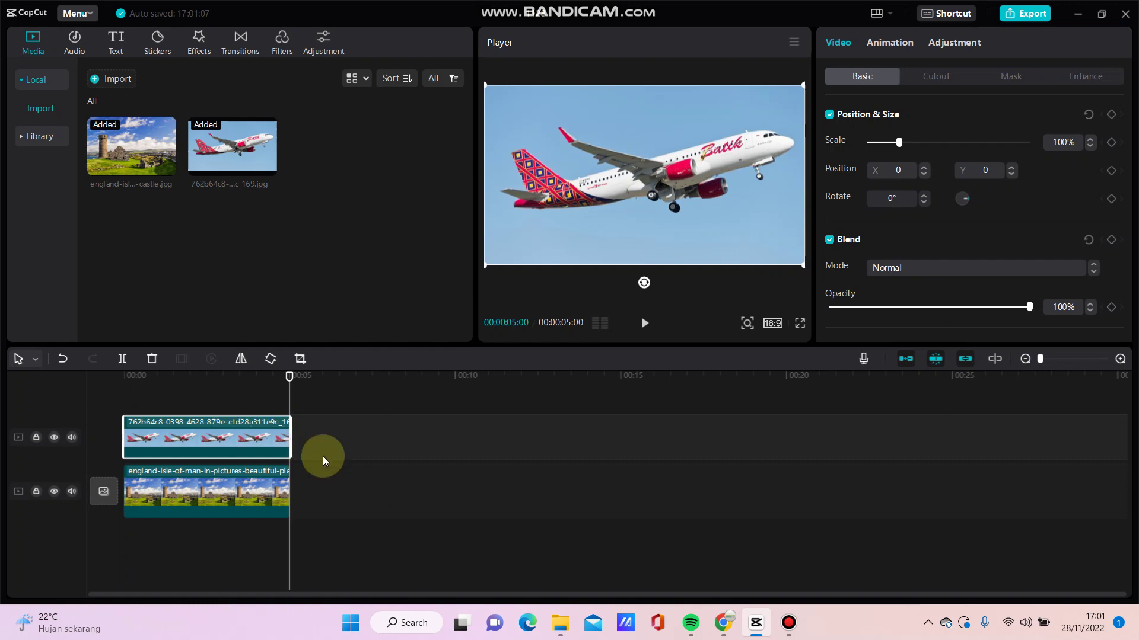
Enable Chroma key on the airplane and sample the sky blue as the key colour.
left_click(938, 74)
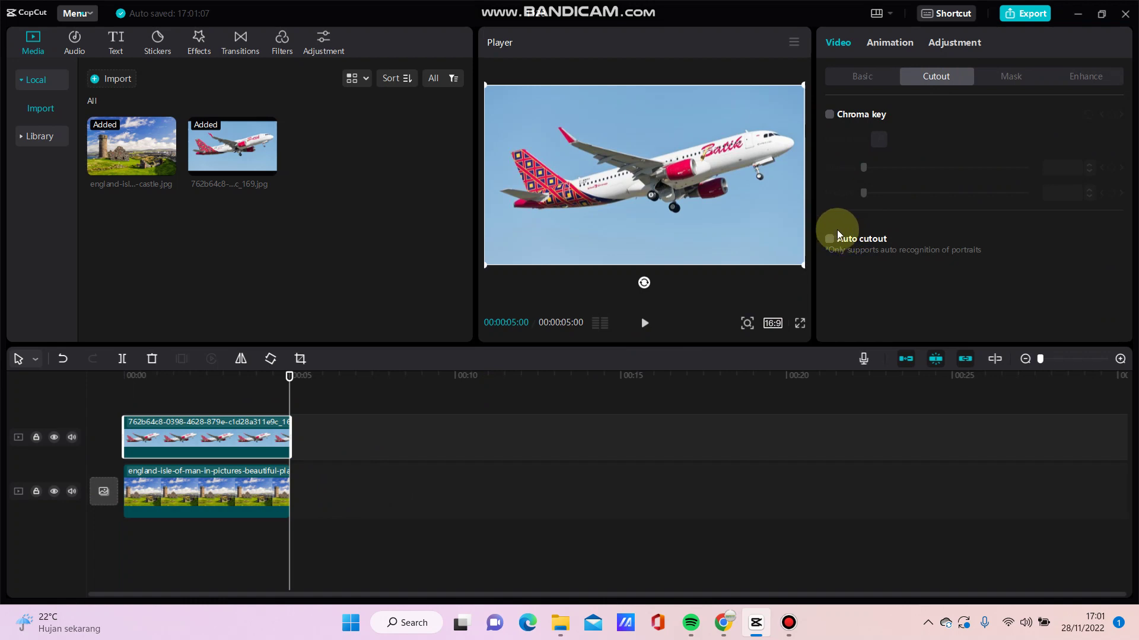
left_click(827, 114)
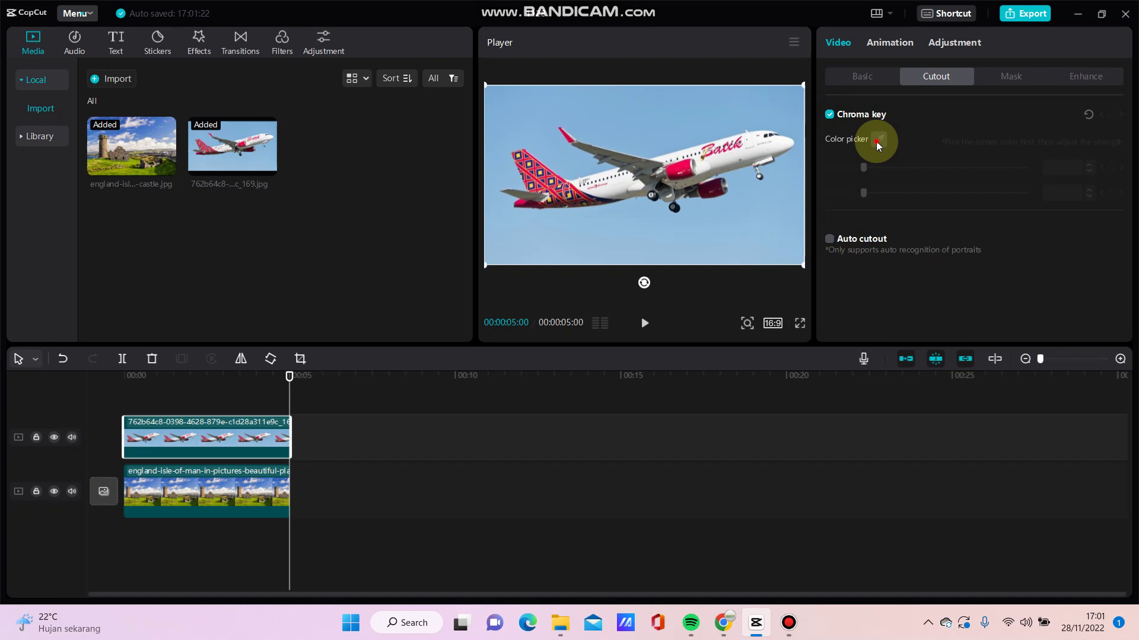
left_click(878, 140)
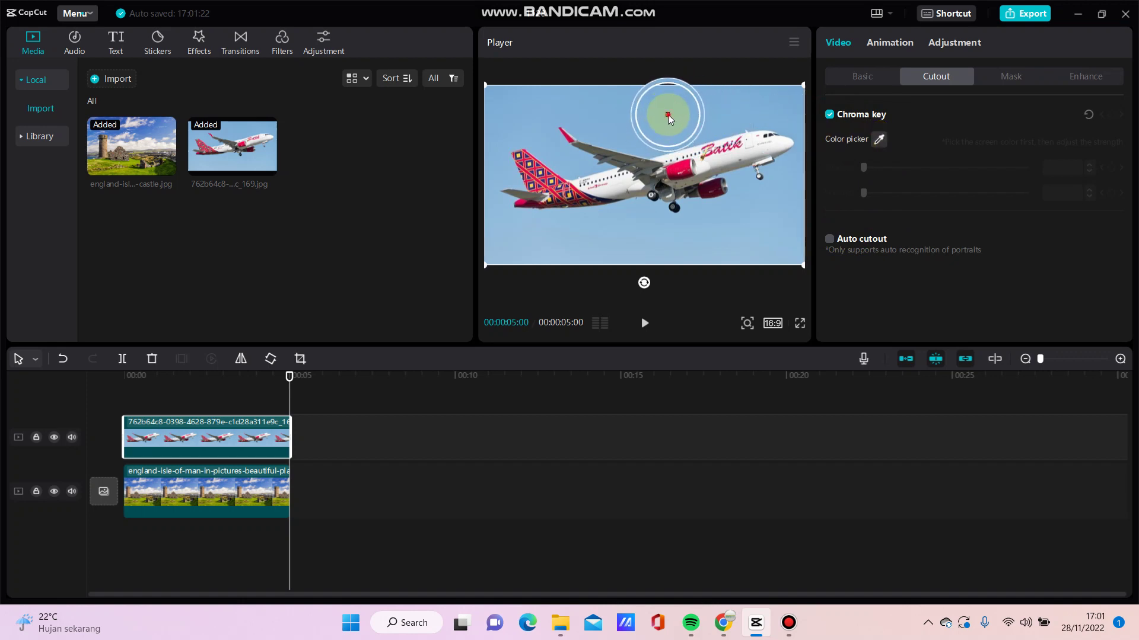
left_click(671, 116)
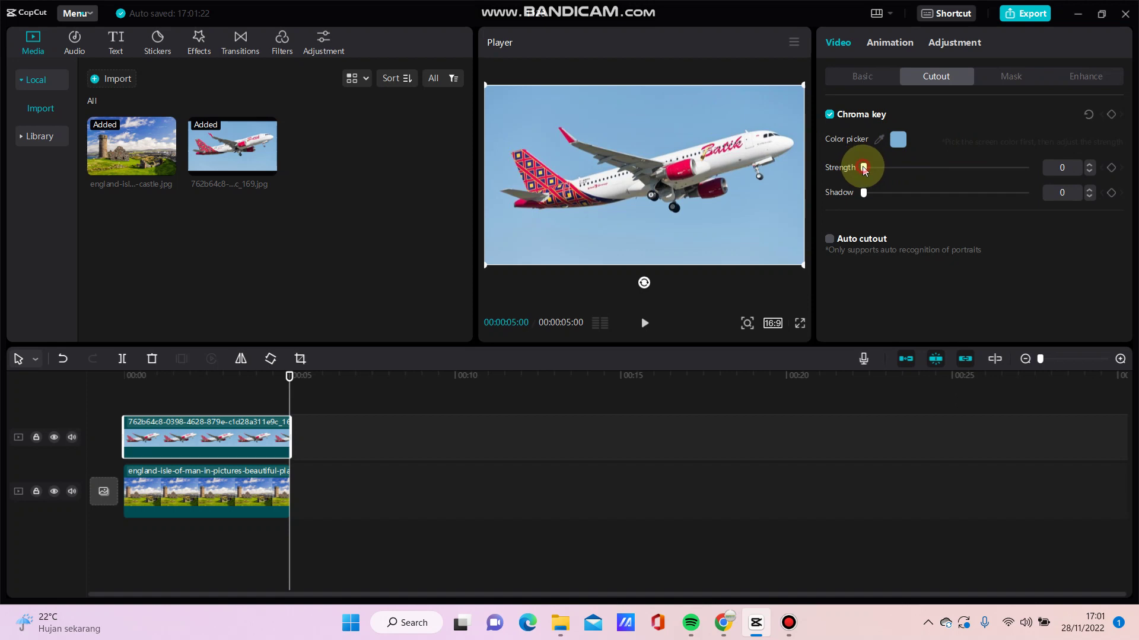
Set keying Strength to 3 and Shadow to 16 to cleanly remove the sky.
left_click_drag(863, 167, 868, 167)
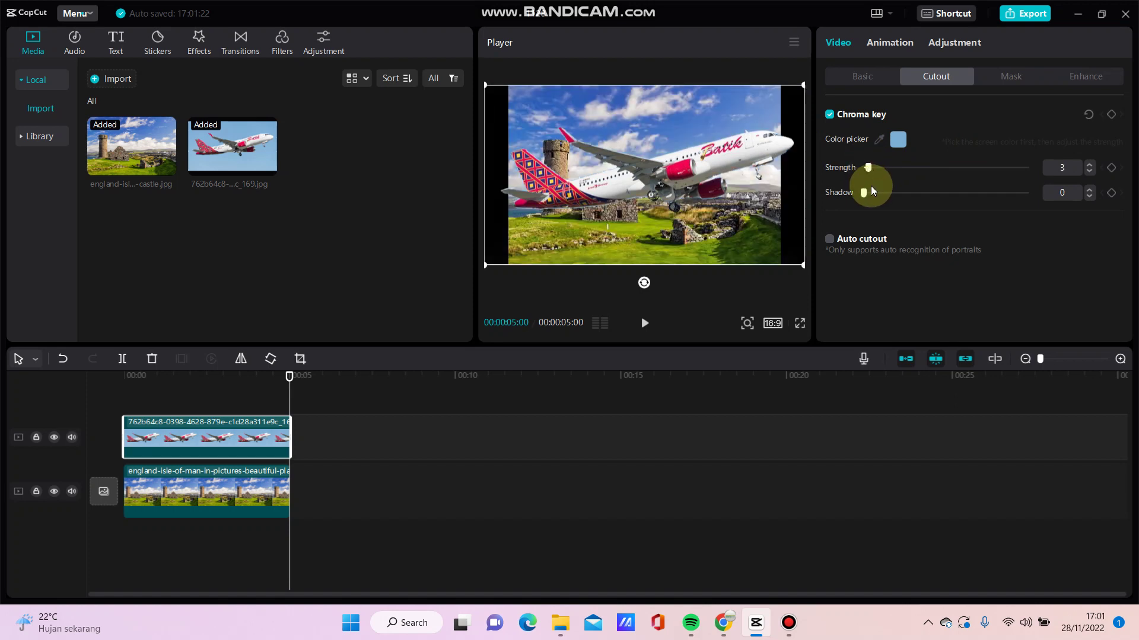
left_click_drag(878, 195, 888, 195)
Scale the airplane to about 18% and move it up-left beside the tower.
left_click_drag(803, 84, 699, 145)
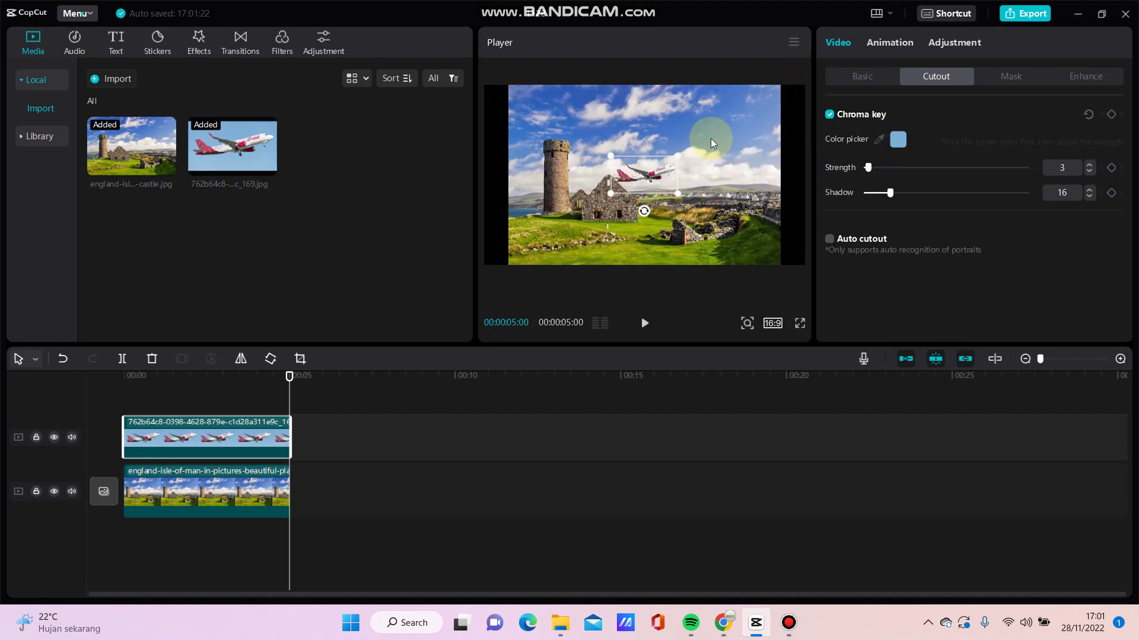
mouse_move(641, 177)
left_mouse_down()
mouse_move(542, 136)
mouse_move(565, 114)
mouse_move(553, 132)
left_mouse_up()
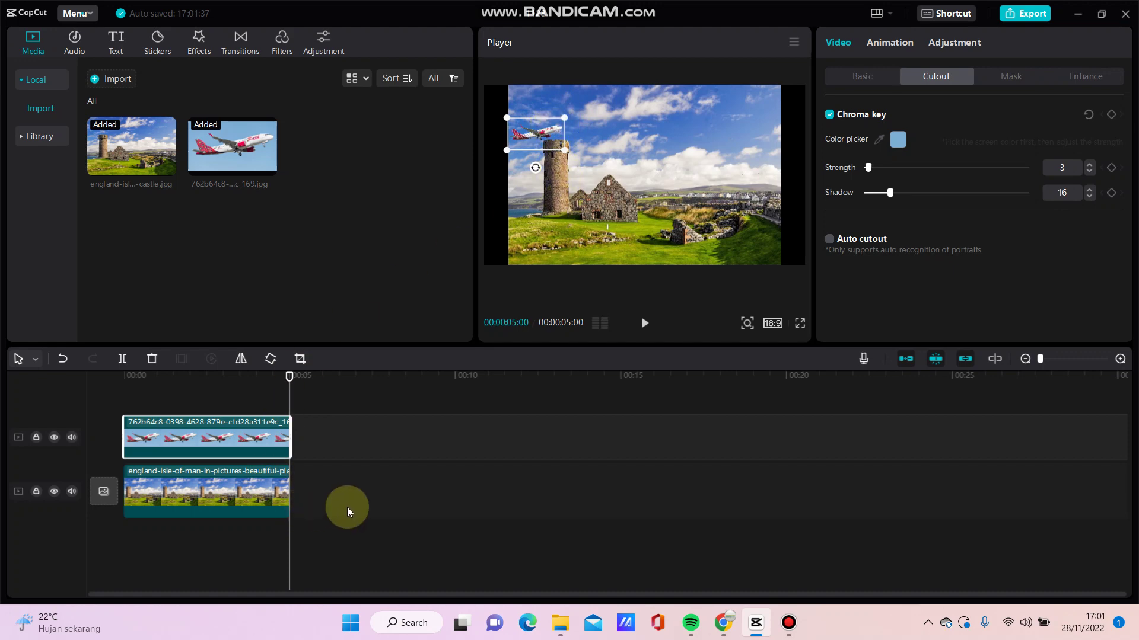
left_click(362, 495)
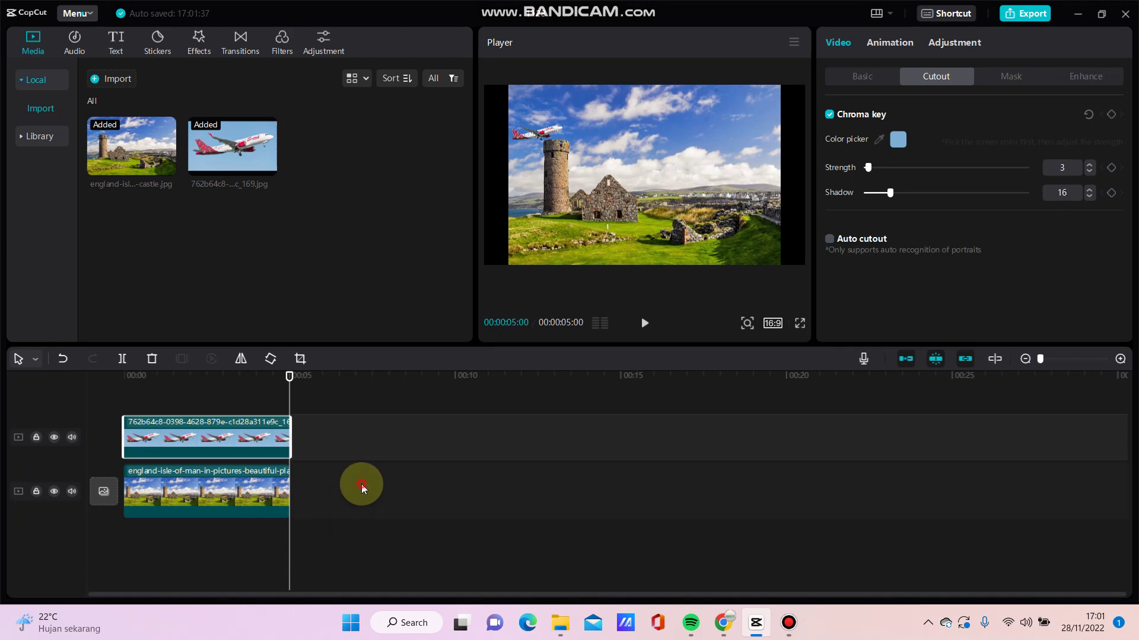
left_click(250, 430)
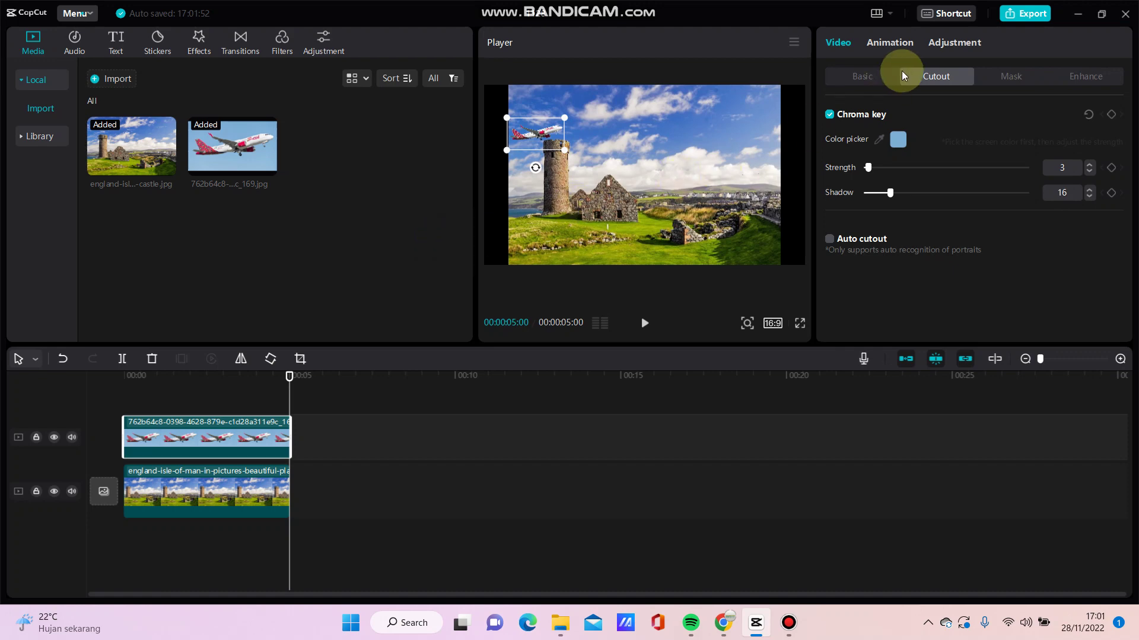
Add a Position & Size keyframe at 00:00 holding the small upper-left placement.
left_click(862, 76)
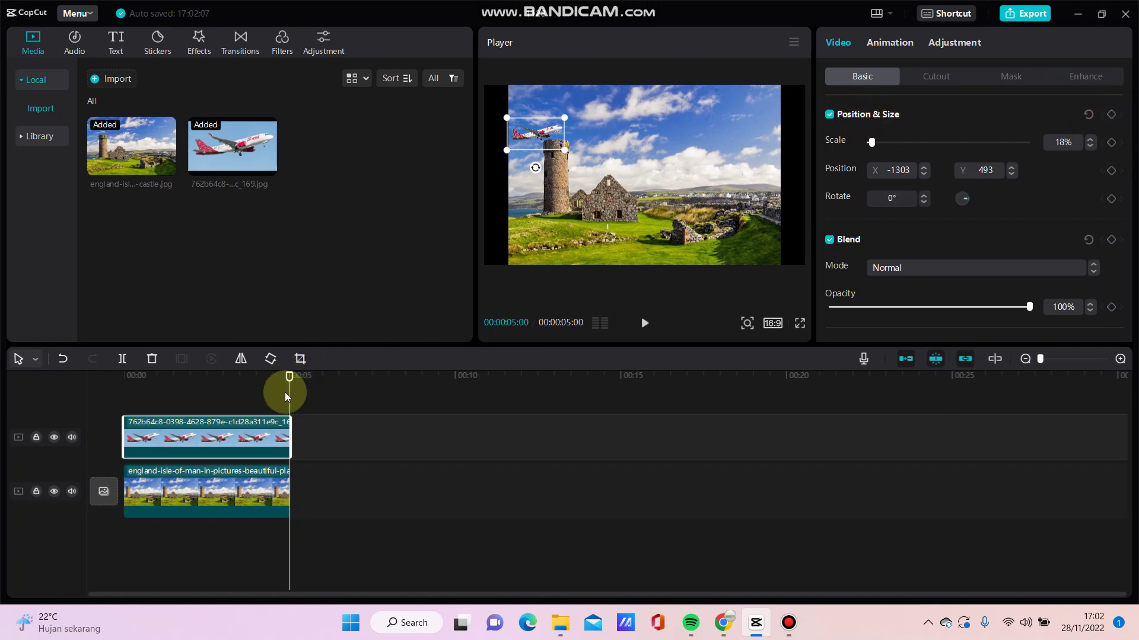
left_click(108, 400)
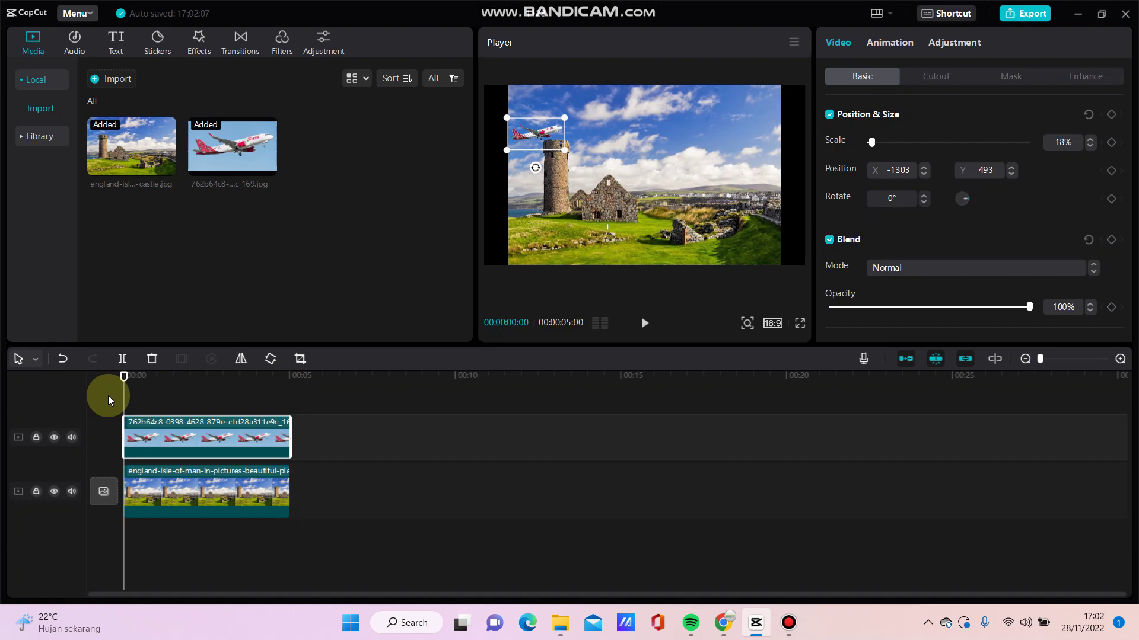
left_click(1111, 115)
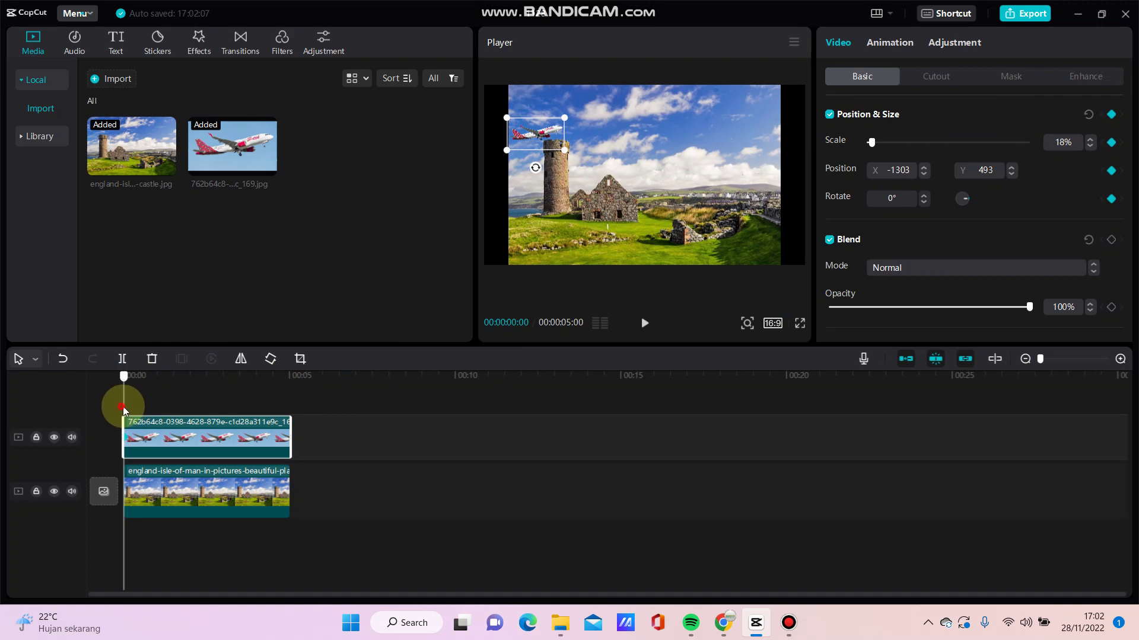
Keyframe the plane moving rightward and higher at roughly one, two and three seconds.
left_click_drag(122, 411, 161, 423)
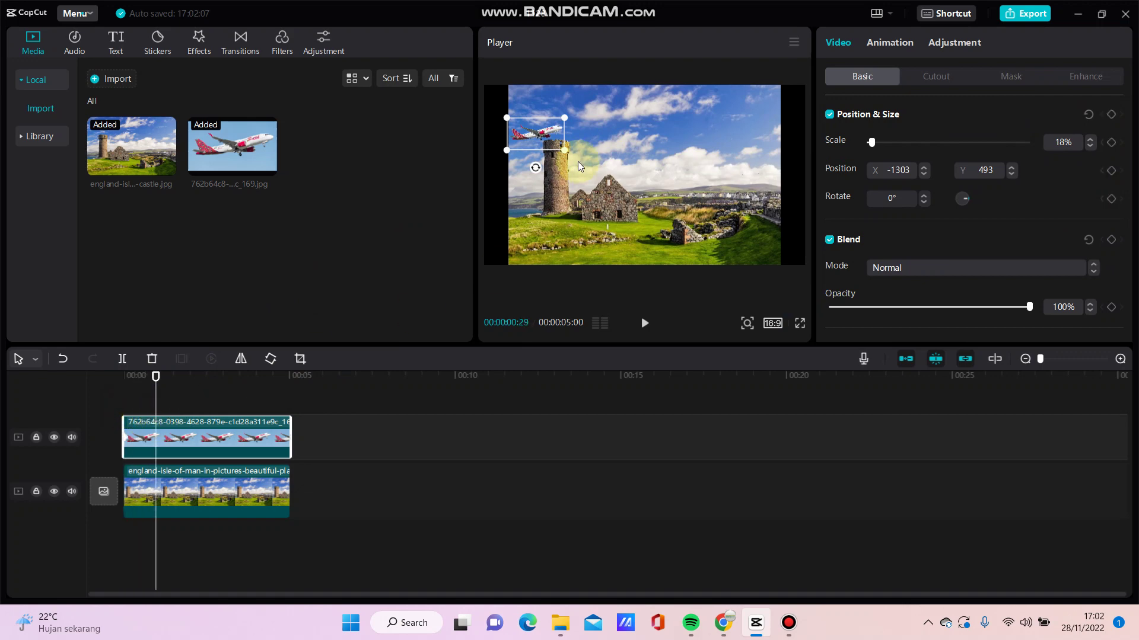
left_click_drag(543, 135, 599, 132)
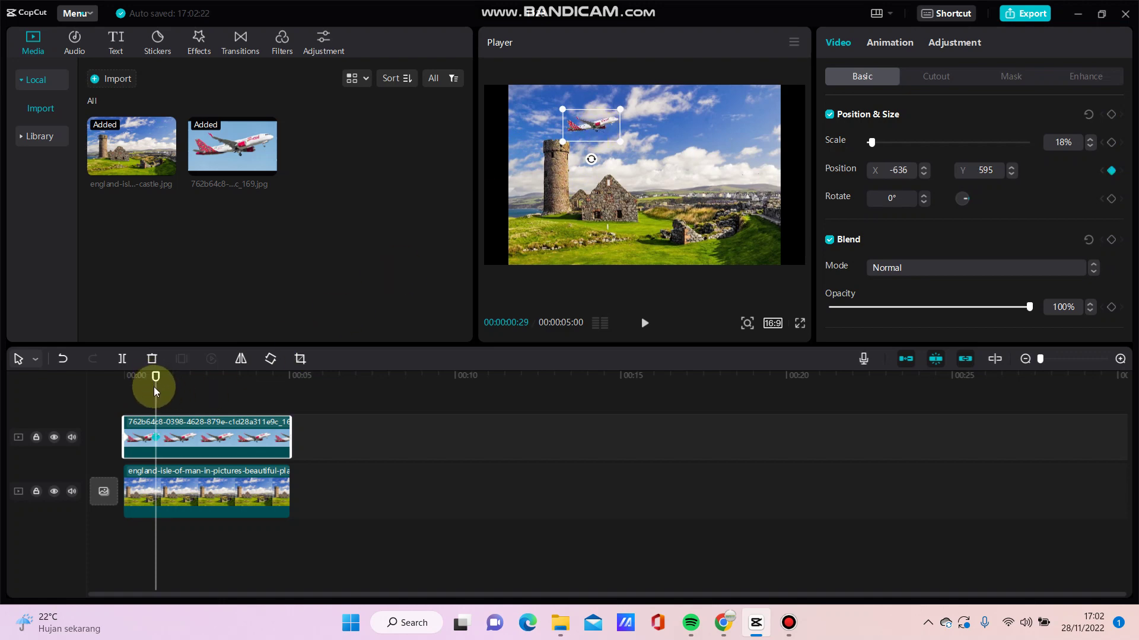
left_click_drag(159, 390, 191, 407)
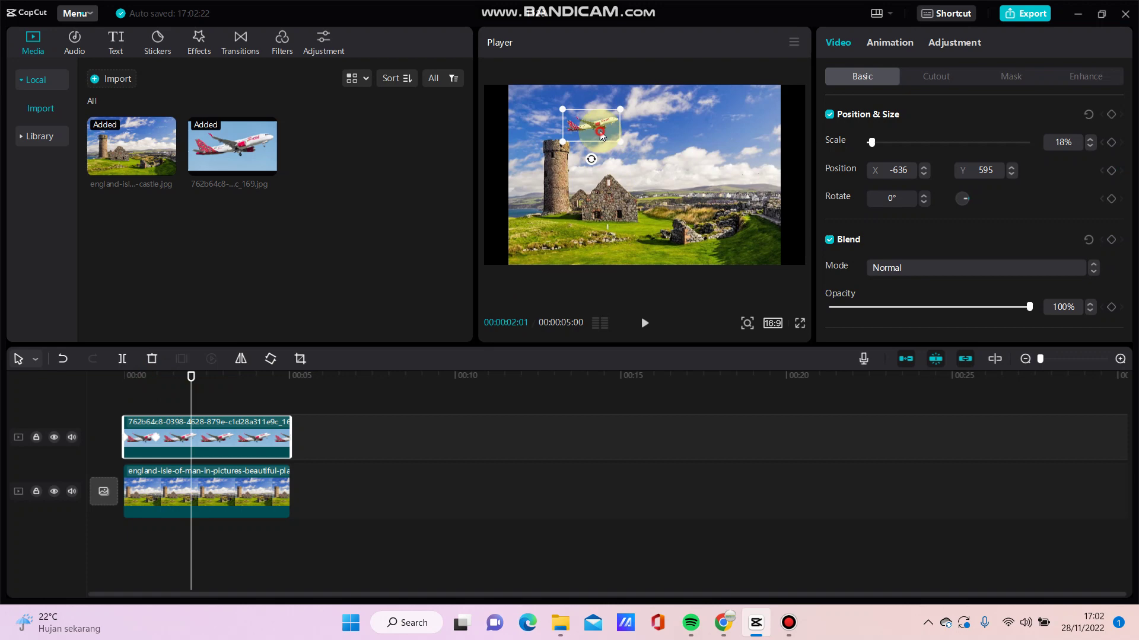
left_click_drag(601, 134, 661, 123)
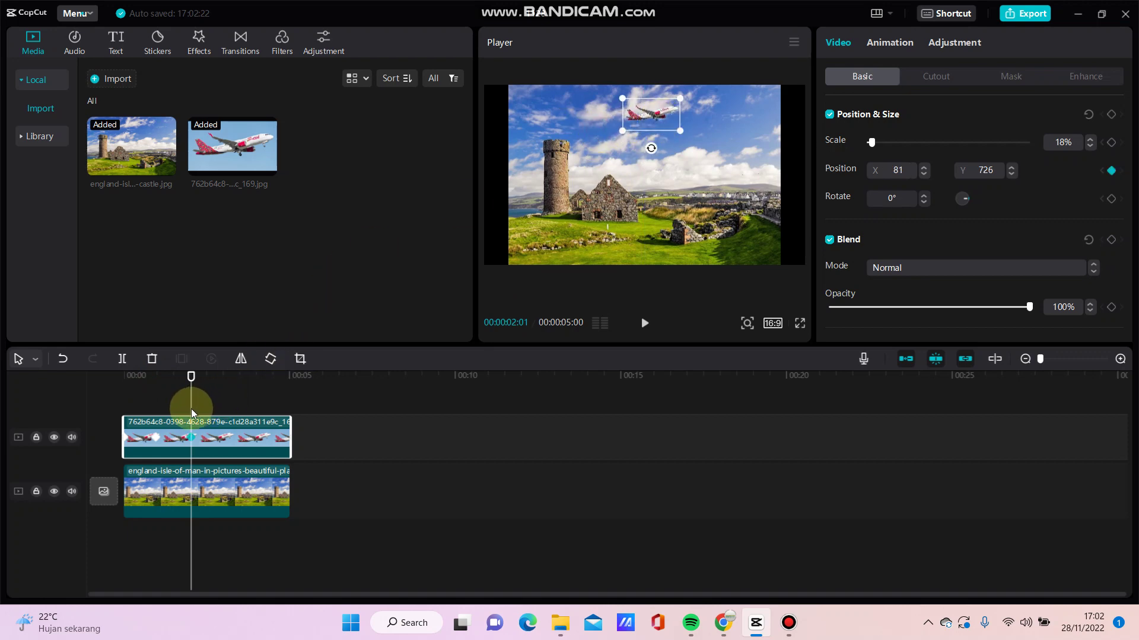
left_click_drag(192, 412, 220, 417)
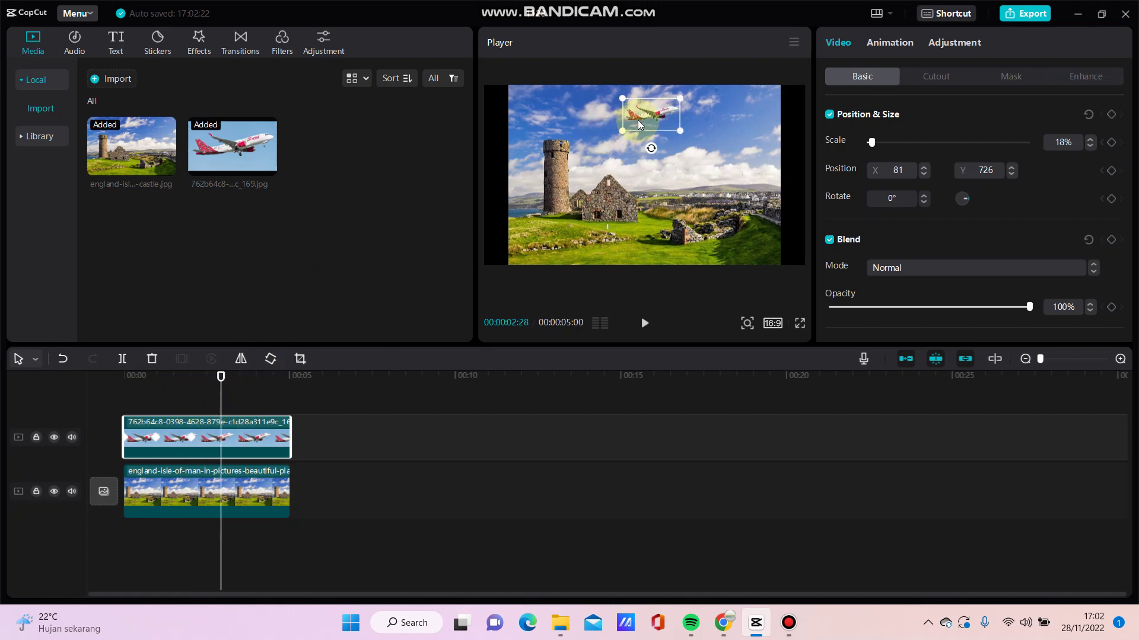
left_click_drag(638, 125, 684, 118)
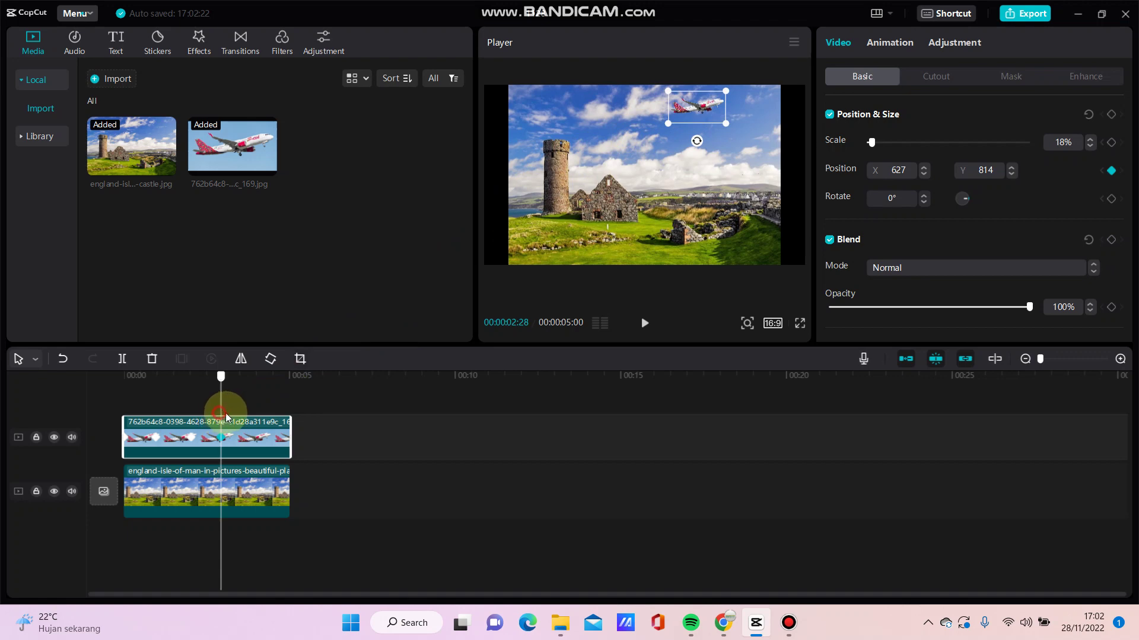
Keyframe the plane further right near four seconds and at the top-right edge at 00:05.
left_click_drag(226, 417, 250, 415)
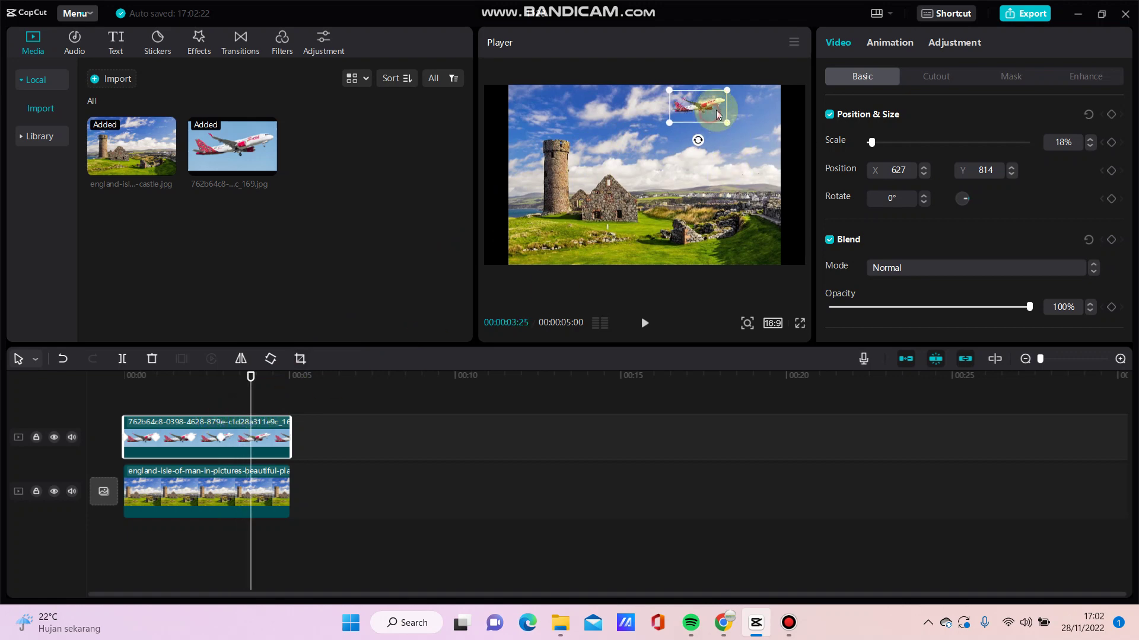
left_click_drag(716, 110, 739, 105)
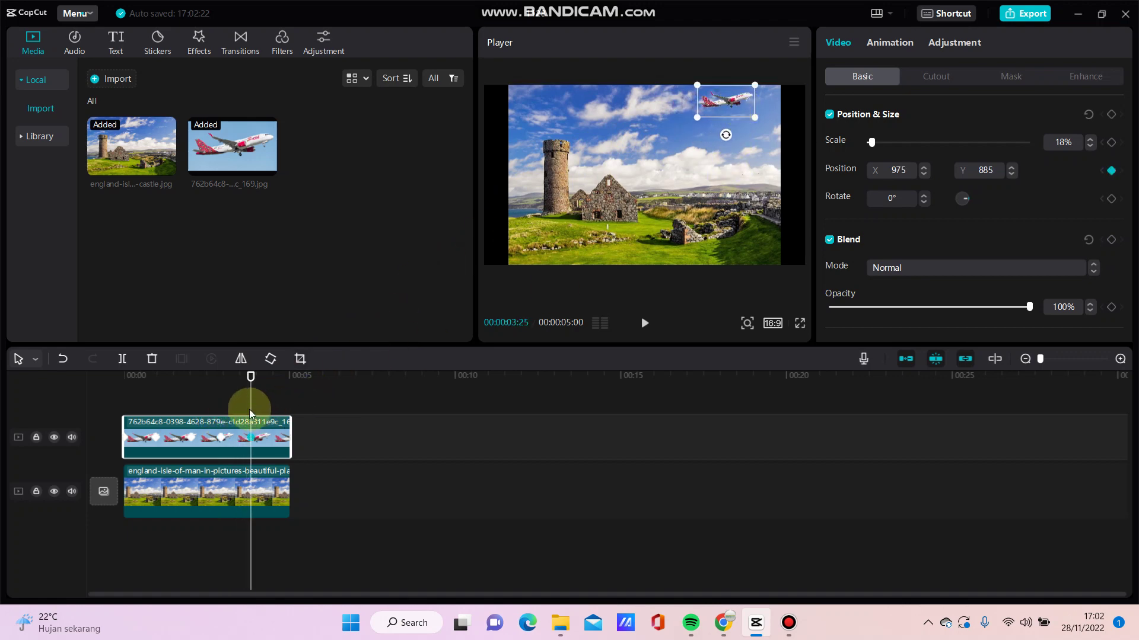
left_click_drag(251, 414, 290, 416)
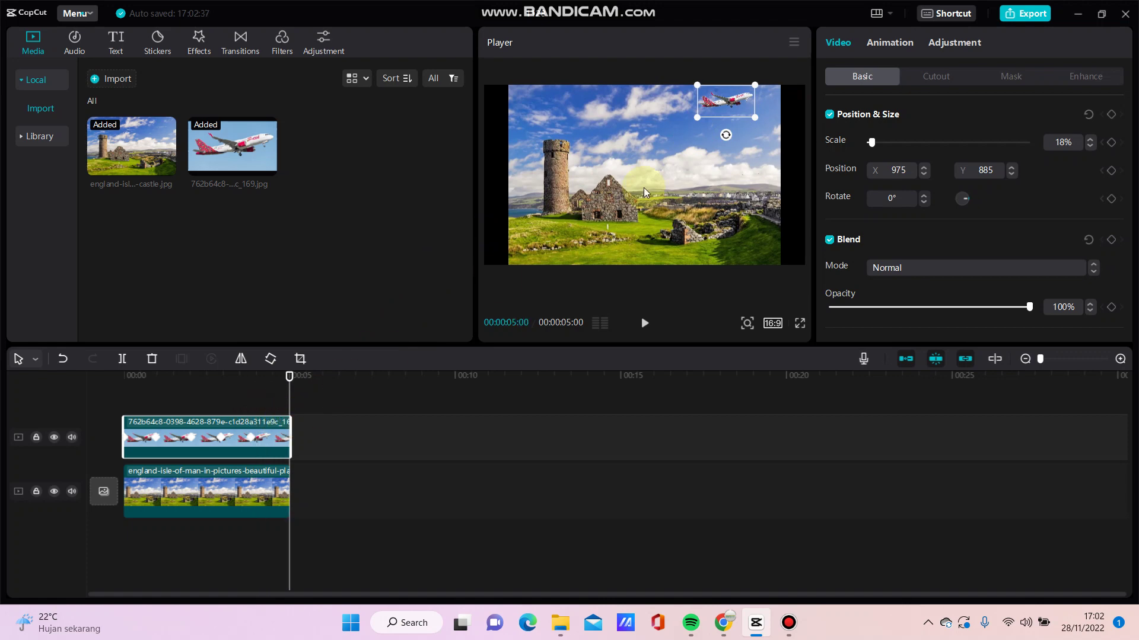
left_click_drag(736, 108, 782, 104)
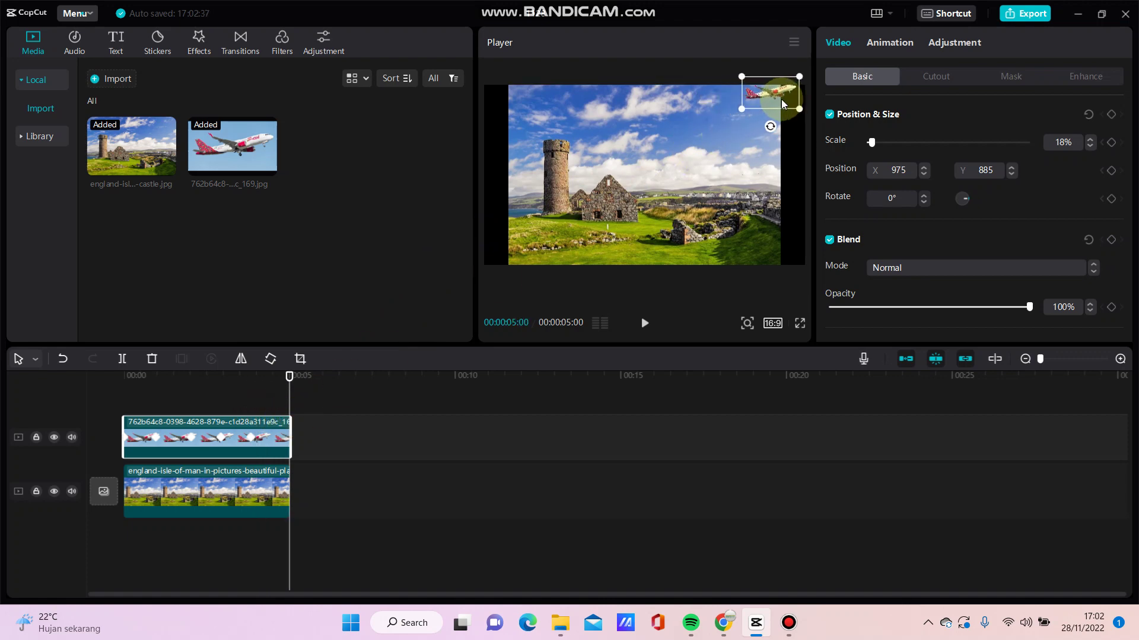
left_click(535, 510)
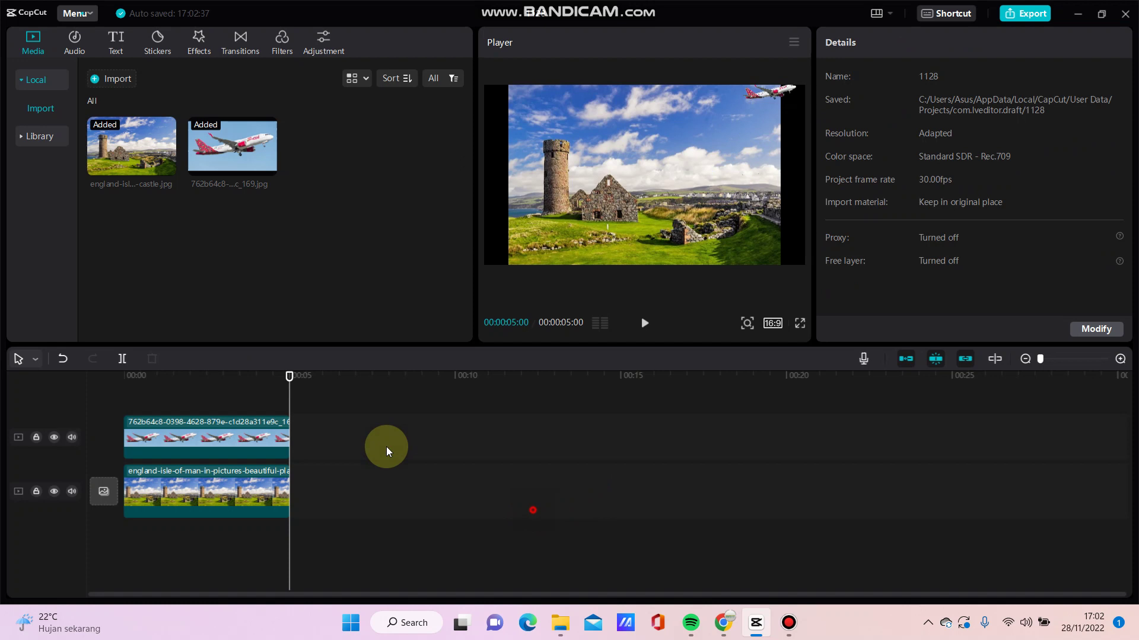
left_click_drag(285, 380, 93, 390)
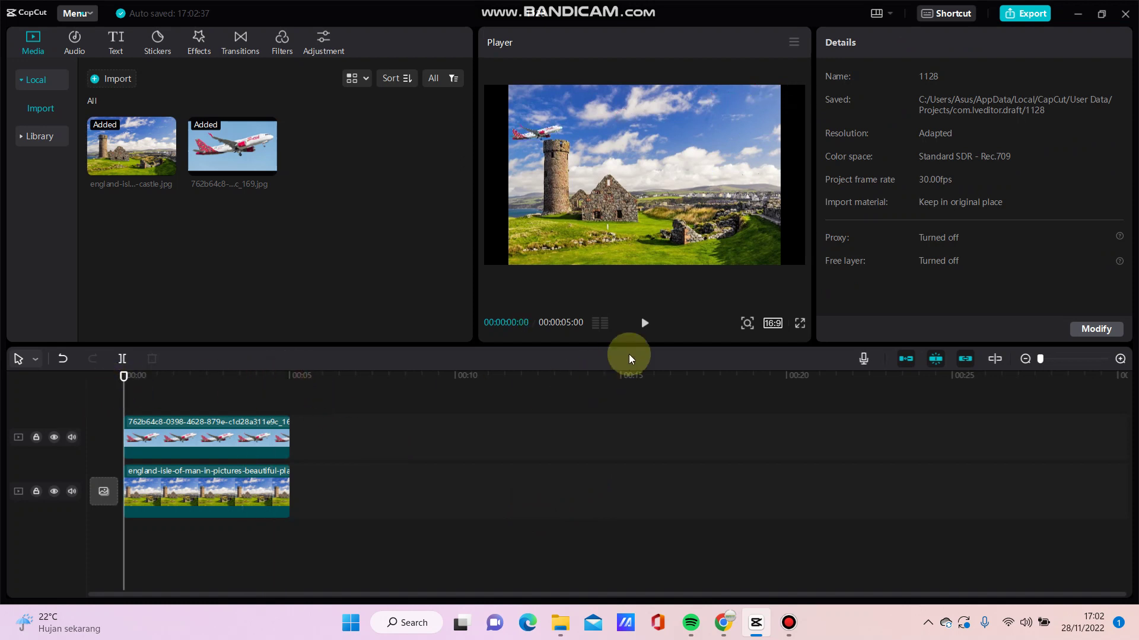
left_click(644, 329)
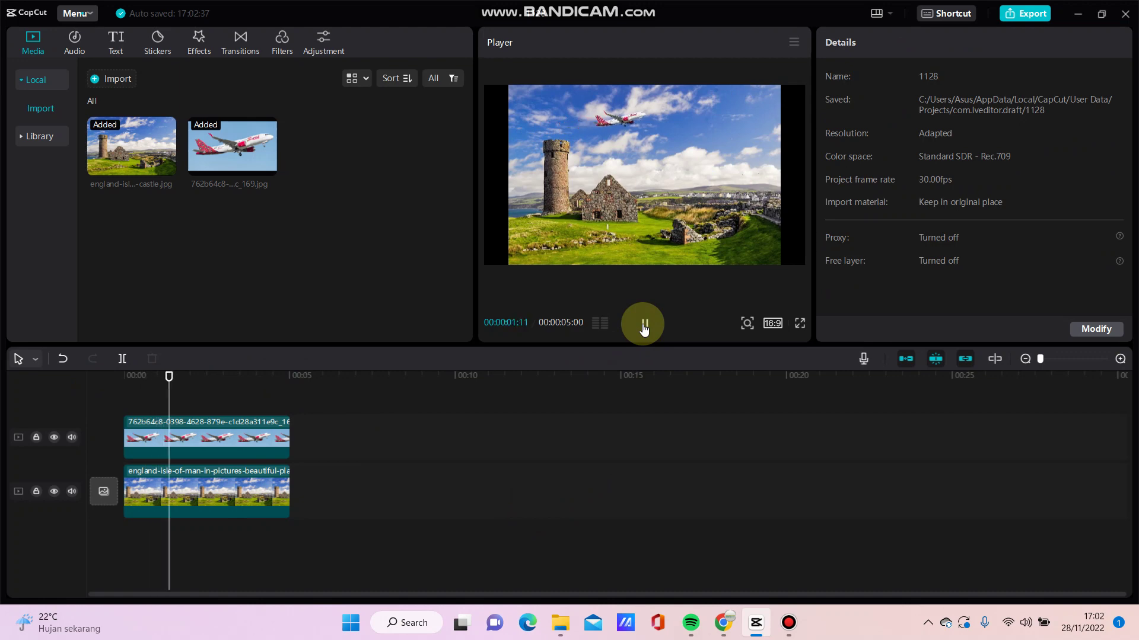